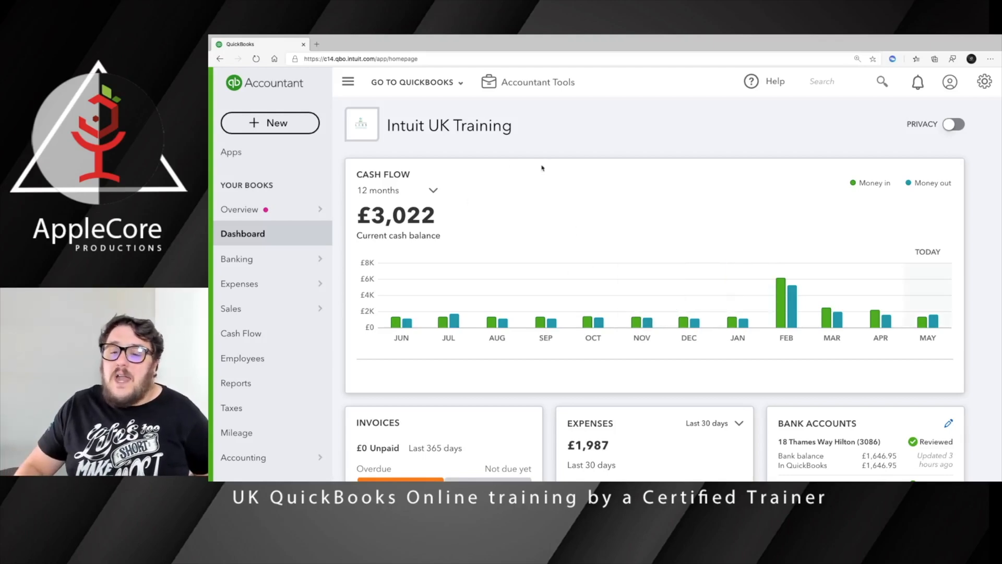
Step: Review the Cash Flow Dashboard Widget setting in QuickBooks Labs and examine February's money in and out on the dashboard chart
left_click(984, 81)
left_click(464, 218)
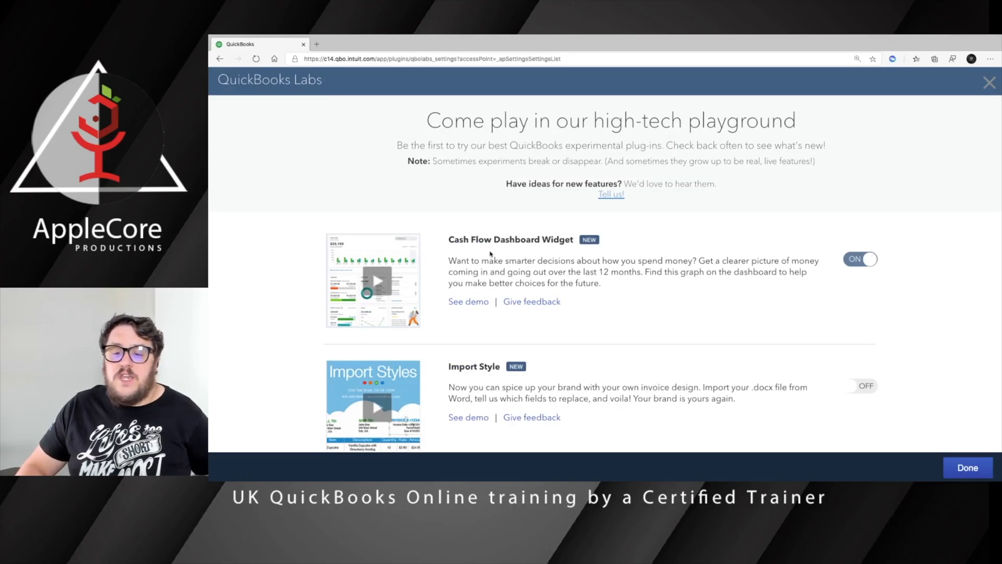
left_click(989, 83)
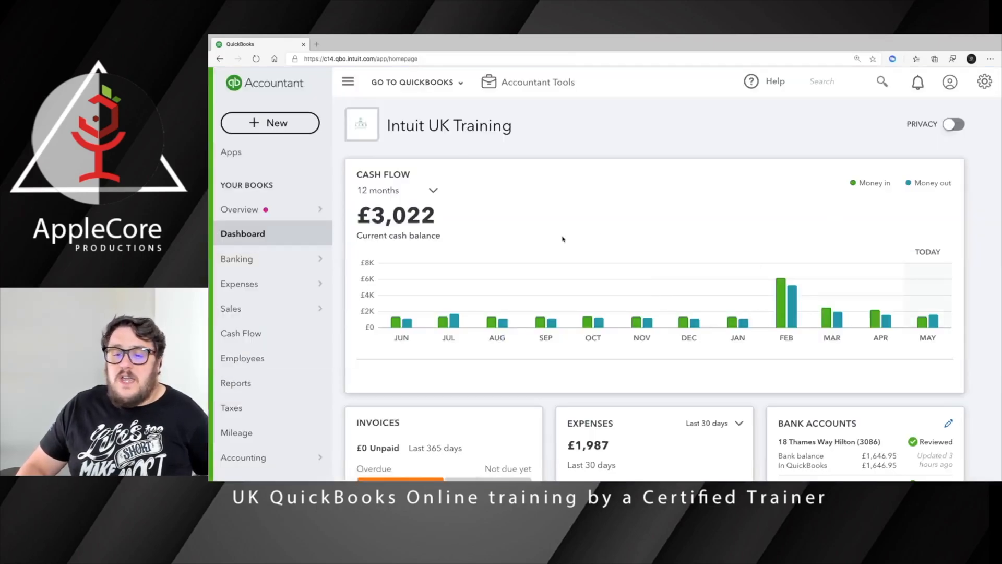
mouse_move(794, 321)
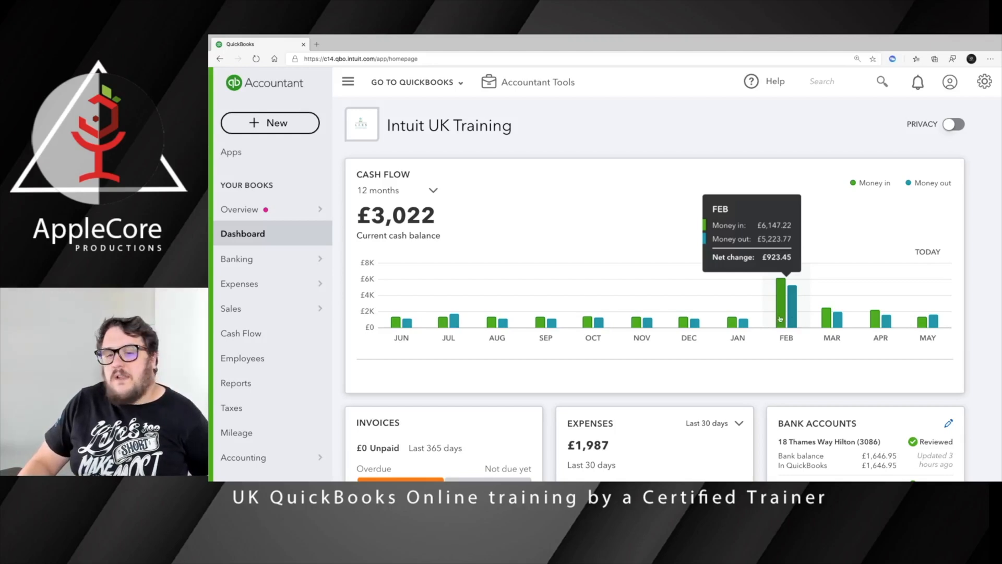
left_click(780, 319)
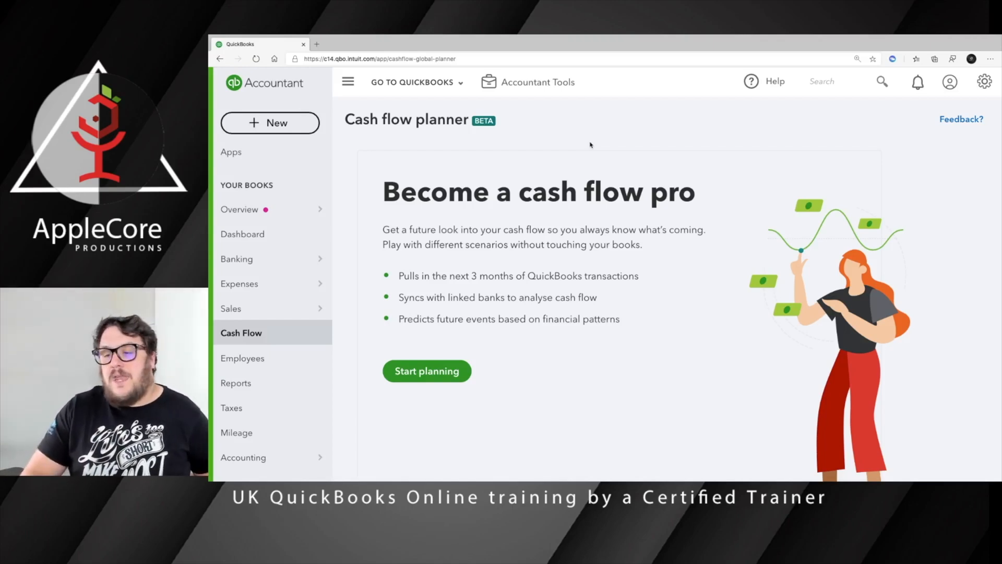
Step: Start planning in the Cash flow planner and dismiss its introduction and the tip about adding events
left_click(446, 371)
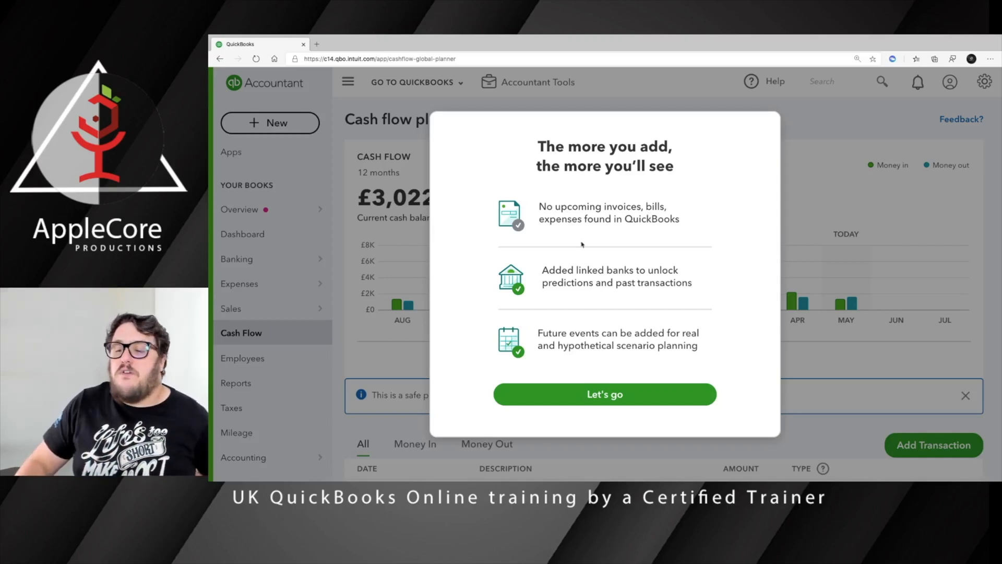
left_click(605, 391)
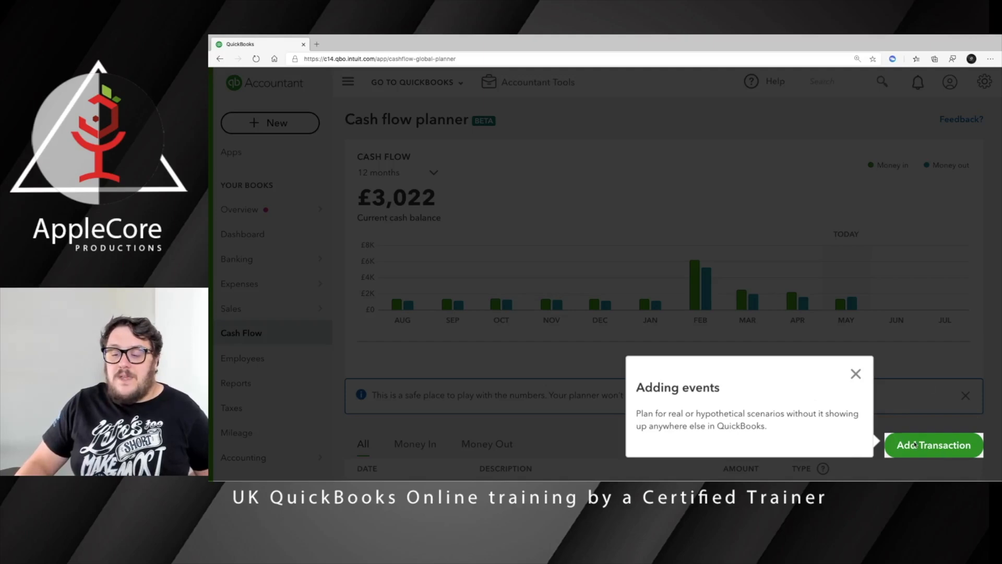
left_click(854, 375)
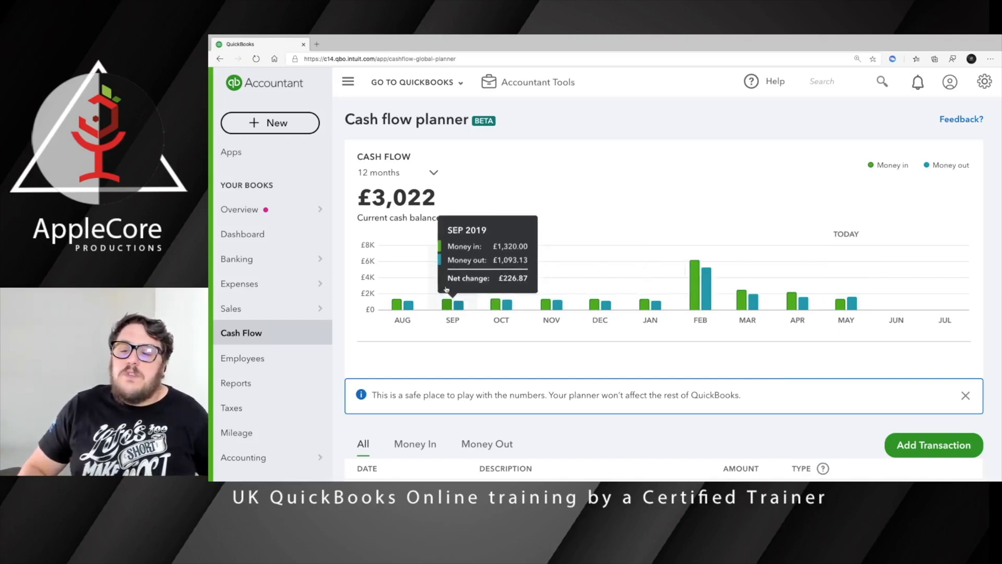
mouse_move(806, 301)
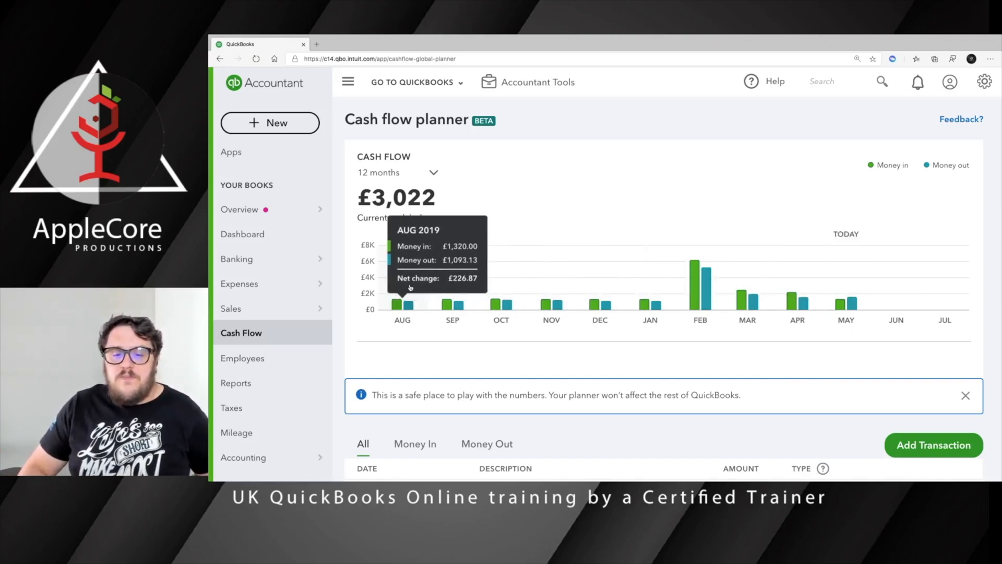
Step: Return to the dashboard and view the period options of its Cash Flow chart
left_click(273, 235)
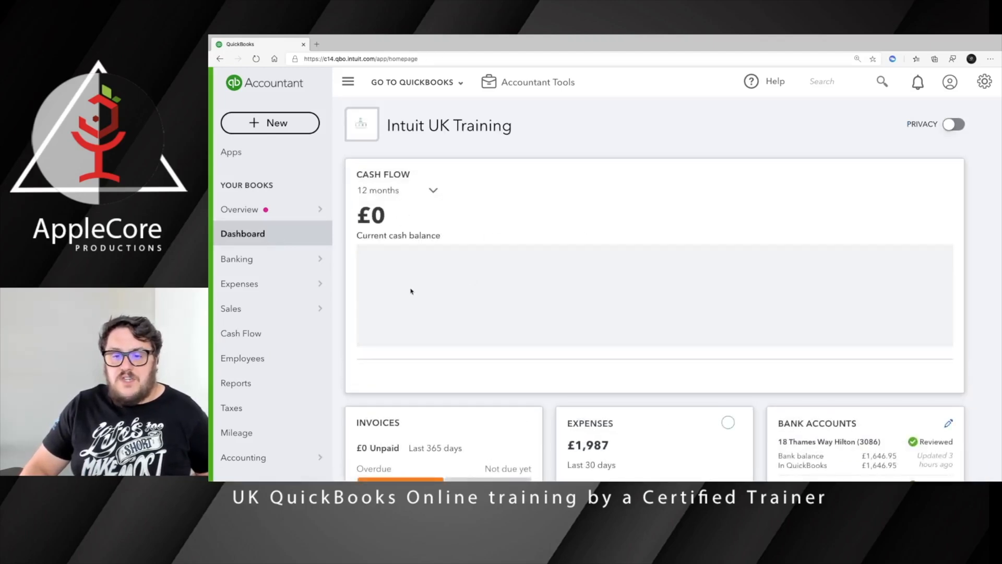
left_click(434, 191)
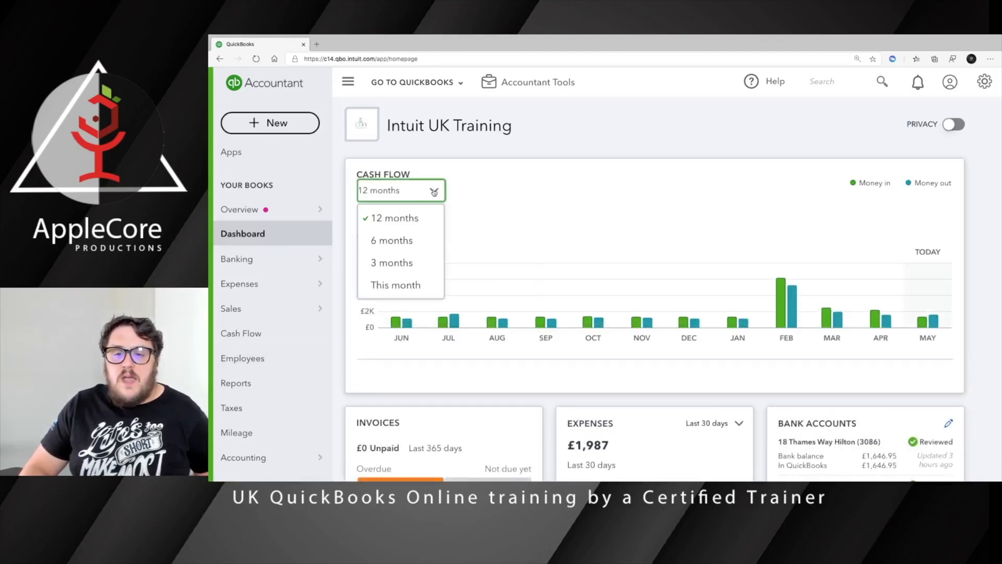
left_click(493, 191)
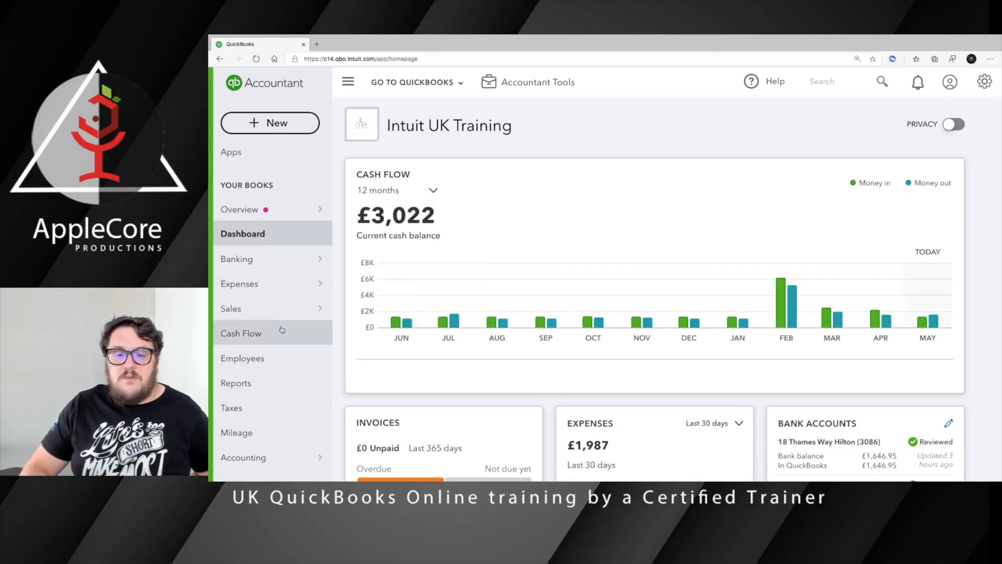
Step: Reopen the Cash flow planner and review the transaction list beneath its chart
left_click(266, 334)
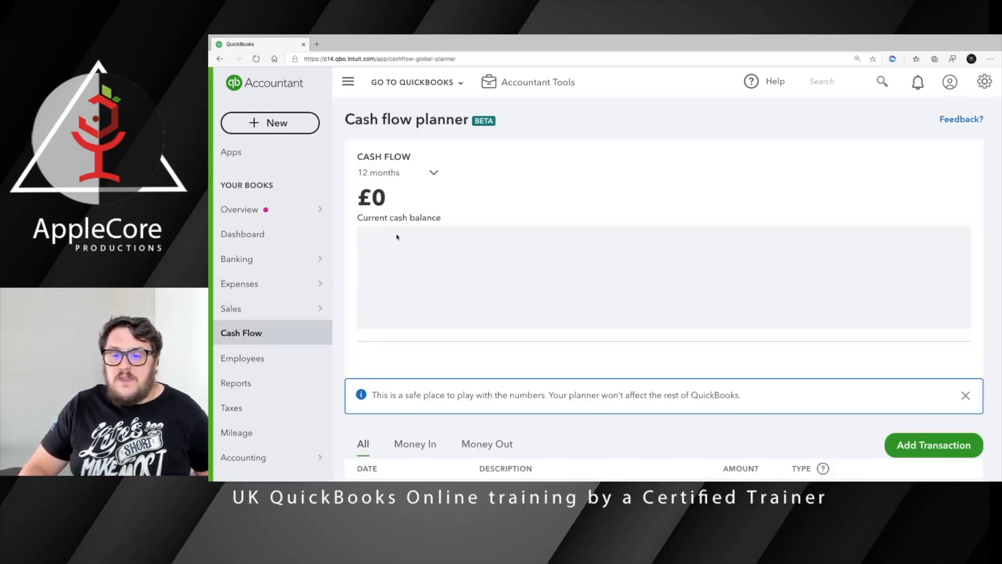
scroll(772, 237, "down", 3)
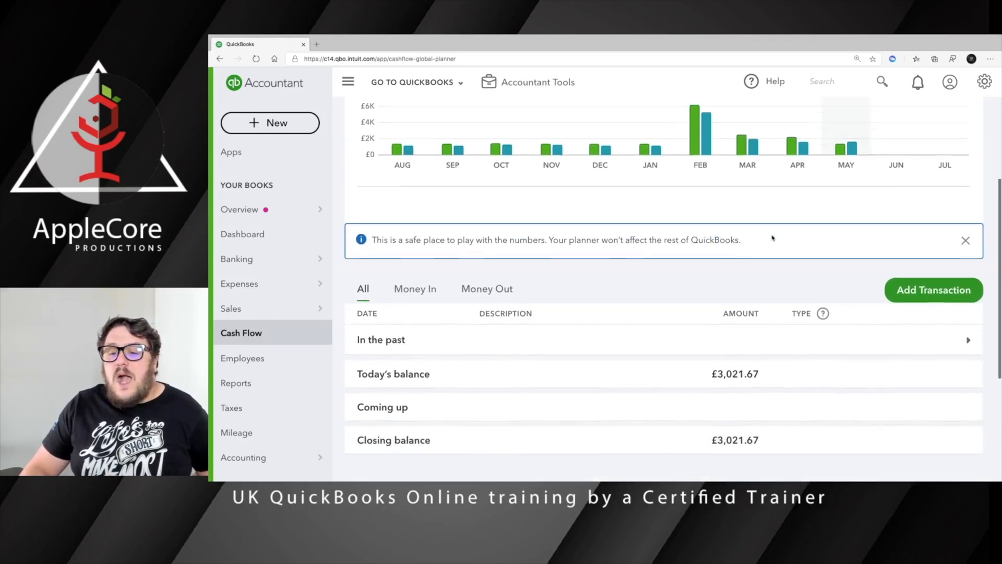
scroll(772, 238, "down", 1)
scroll(639, 246, "down", 1)
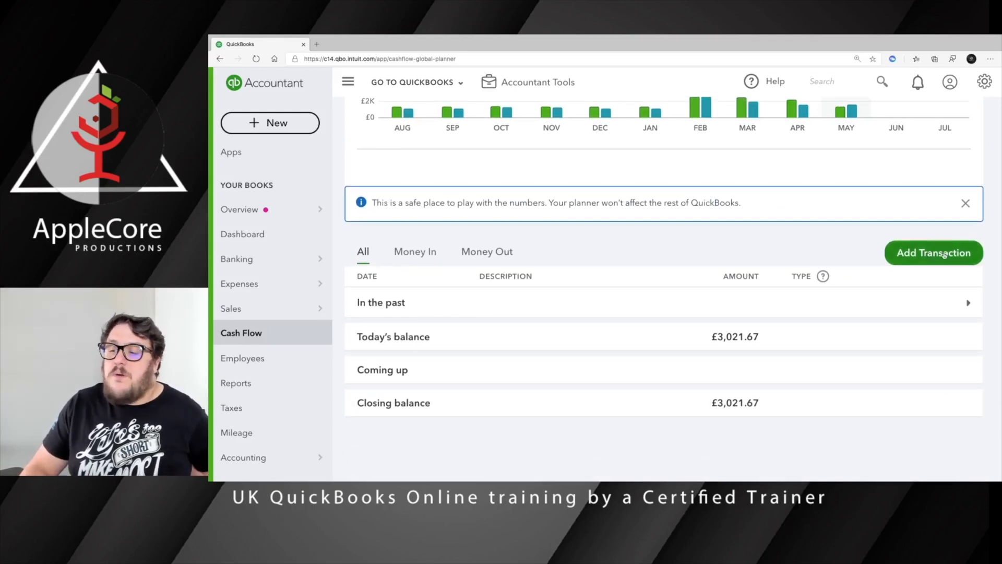
left_click(922, 256)
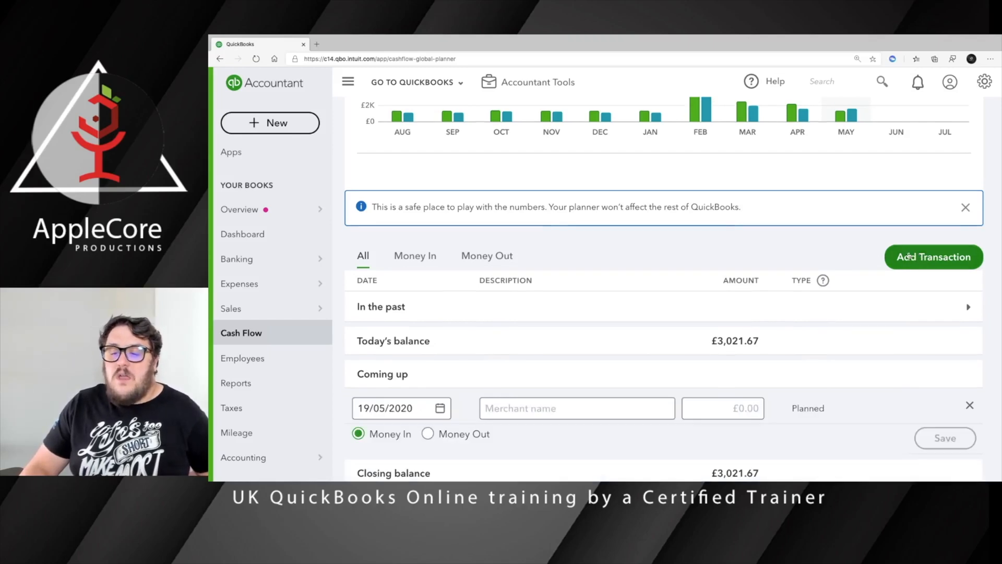
scroll(911, 255, "down", 3)
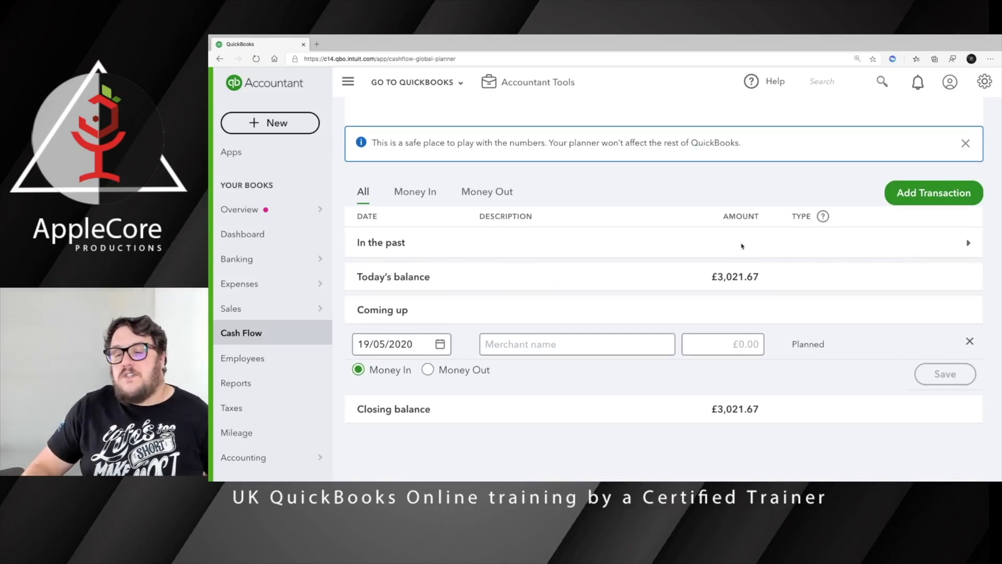
scroll(742, 245, "up", 3)
scroll(741, 245, "down", 3)
left_click(970, 334)
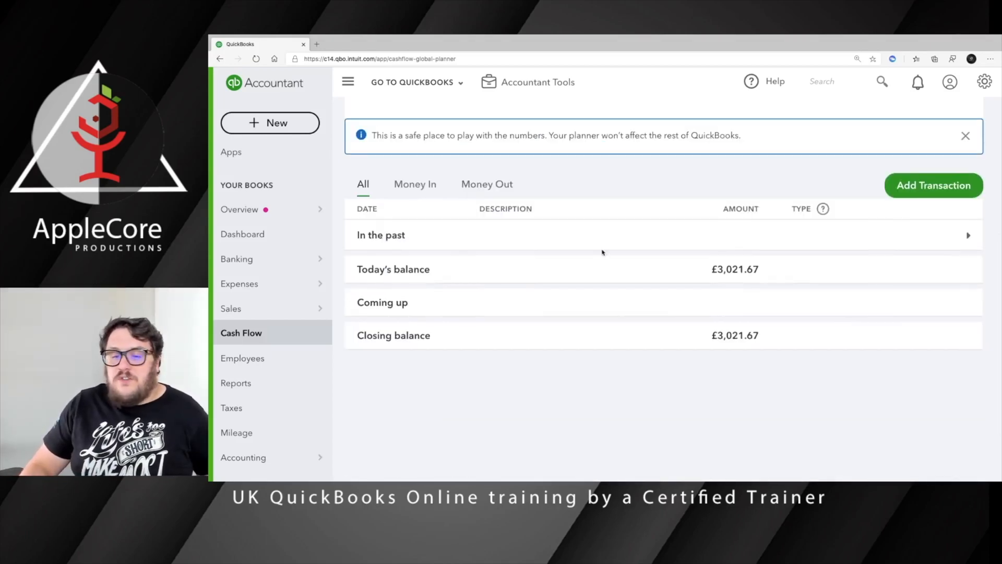
Step: Examine the planner's chart for the recent and coming months and view its period options
scroll(587, 250, "up", 5)
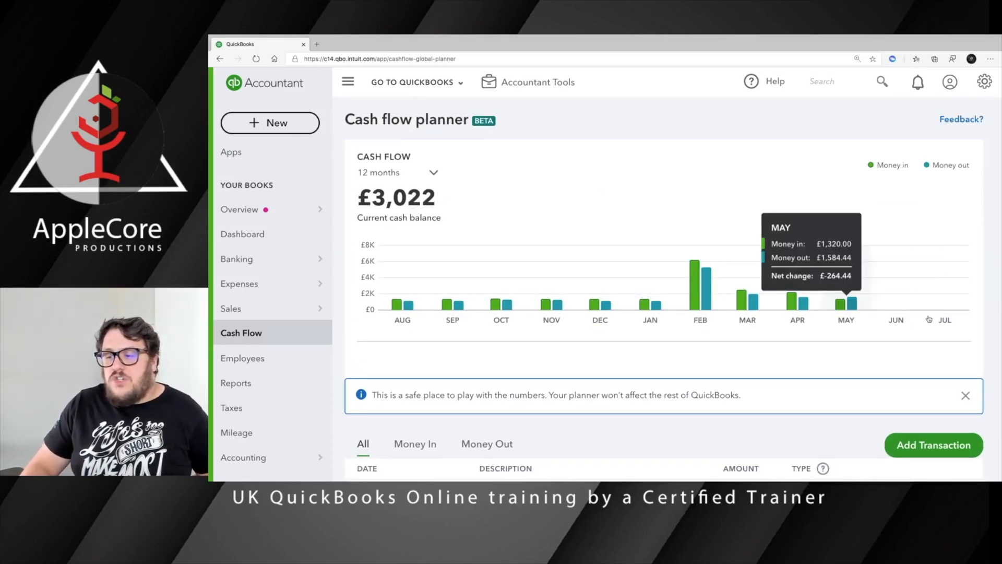
left_click(437, 173)
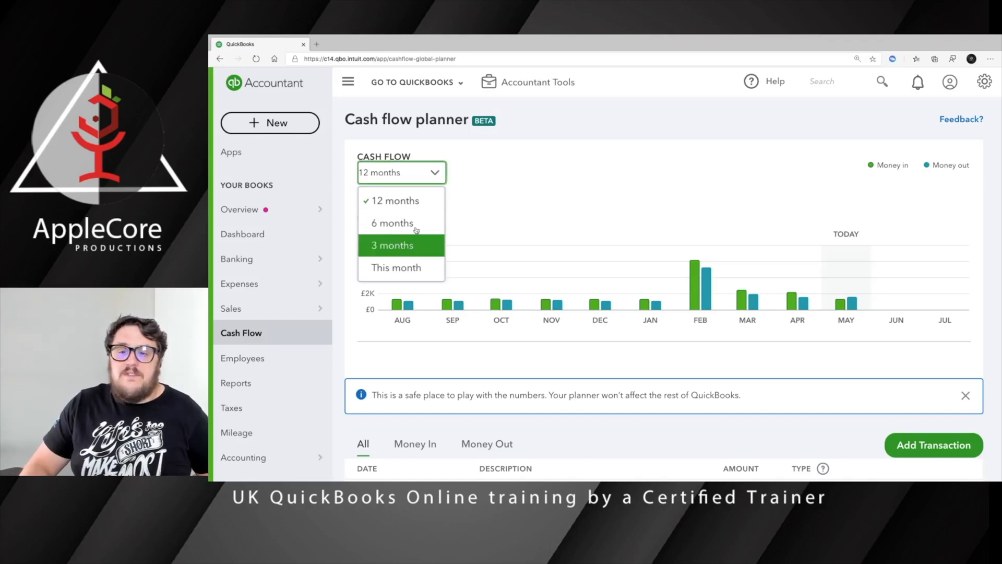
left_click(694, 166)
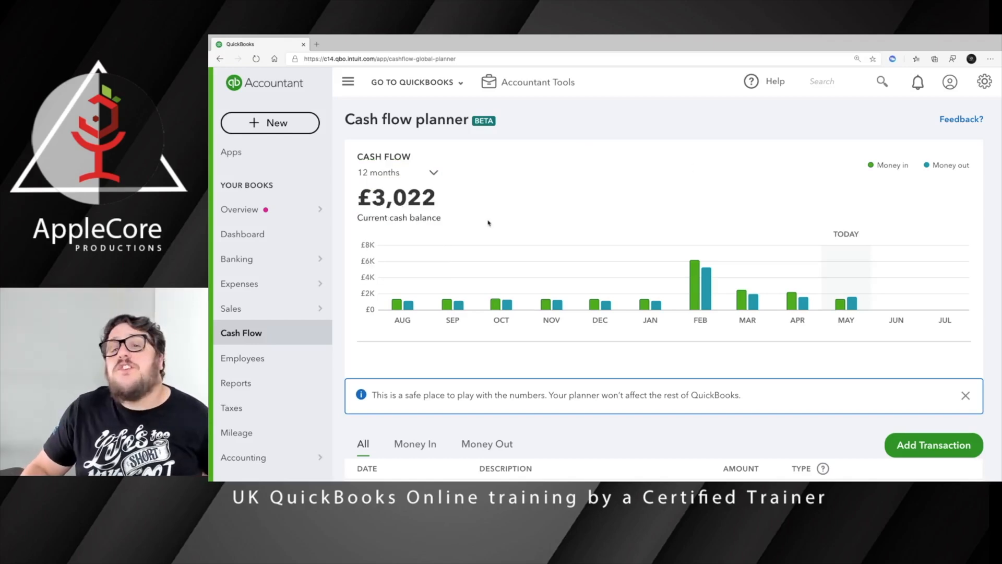
Step: Create a new customer invoice and choose Sales as the product on its first line
left_click(277, 125)
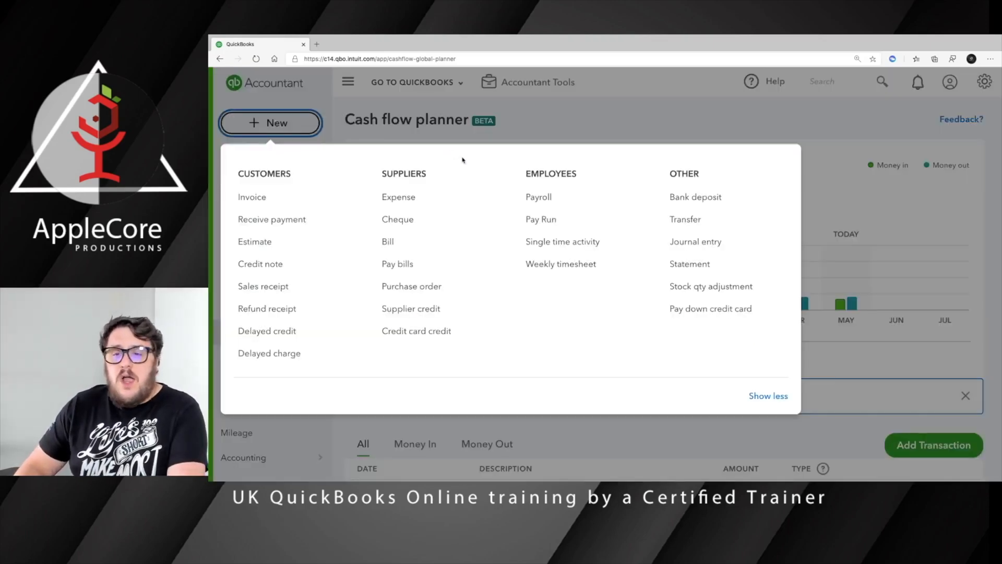
left_click(261, 195)
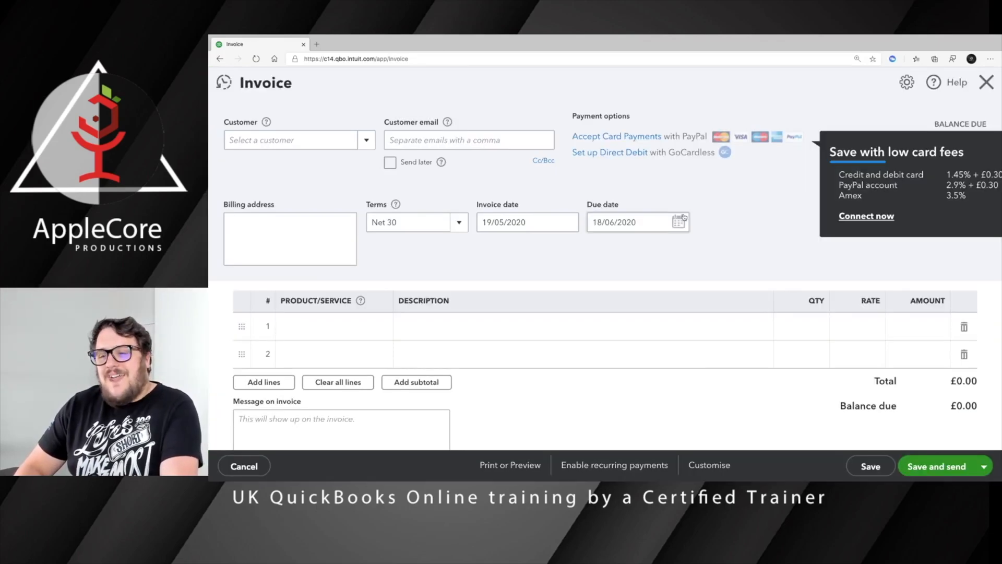
key("Tab")
key("Tab")
key("Tab")
key("Tab")
key("Tab")
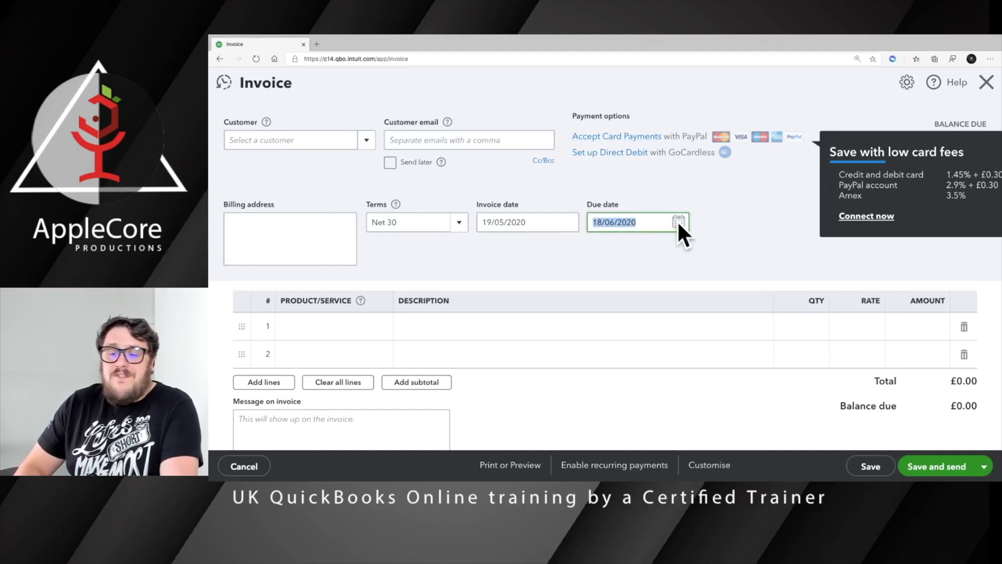
left_click(335, 326)
left_click(389, 327)
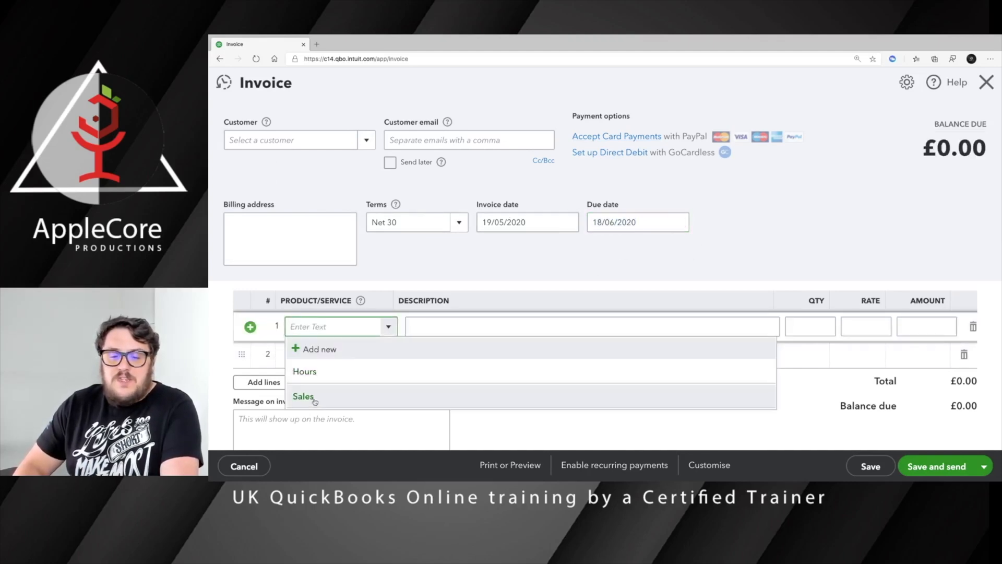
left_click(315, 401)
Step: Complete the invoice for customer Cashflow Forecast with a Sales rate of 4,000, including the customer's e-mail, and save and close it
key("Tab")
key("Tab")
key("Tab")
key("Tab")
key("shift+Tab")
type("450")
key("BackSpace")
key("BackSpace")
key("BackSpace")
type("400")
key("Tab")
key("shift+Tab")
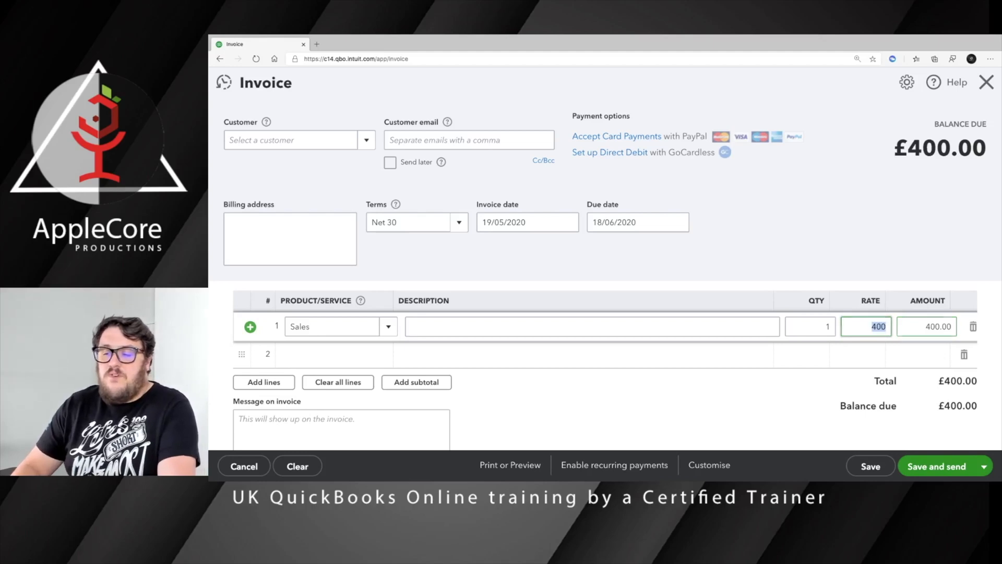
type("4000")
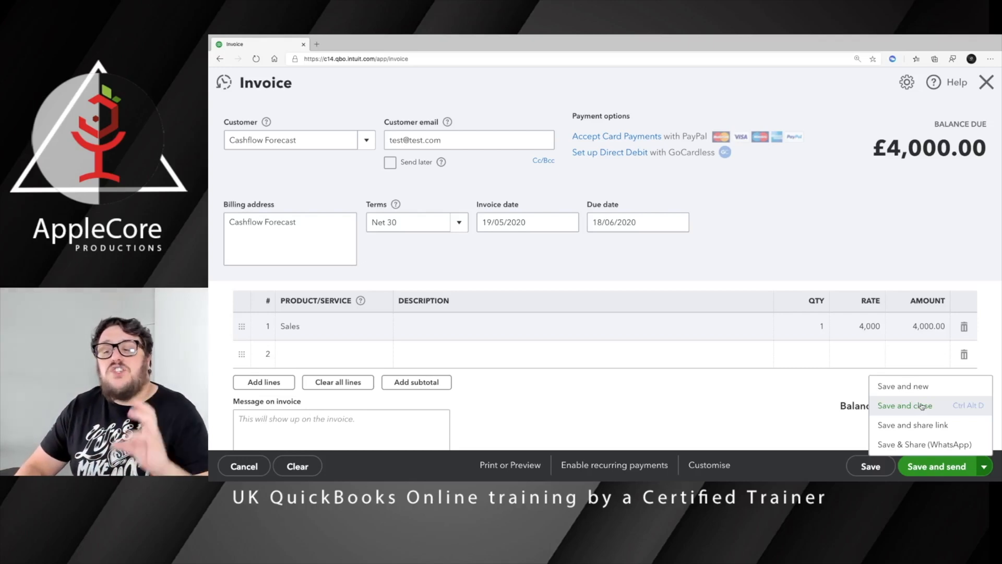
left_click(922, 406)
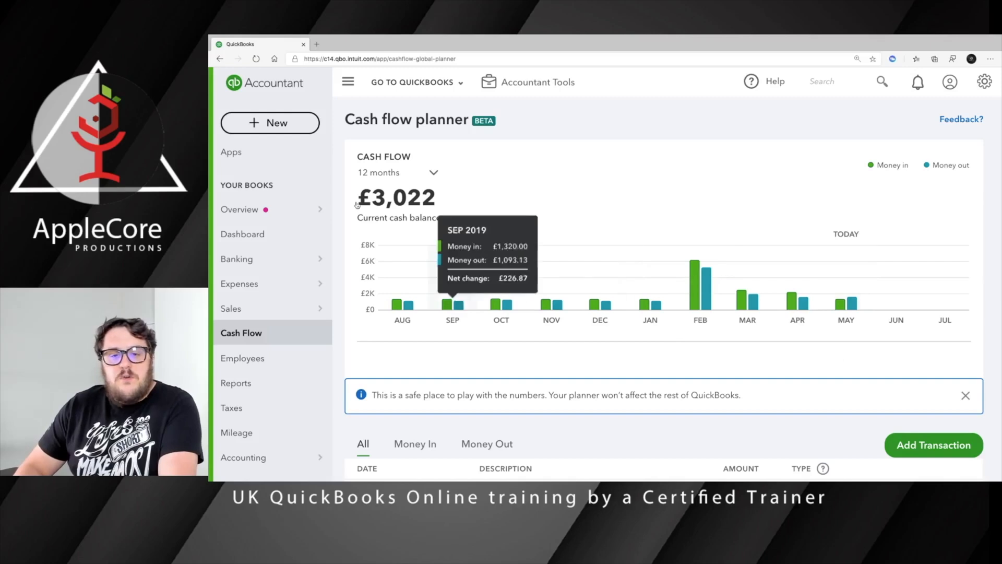
Step: Create a new bill for the supplier "Supplier" with the due date 25/06/2020
left_click(267, 121)
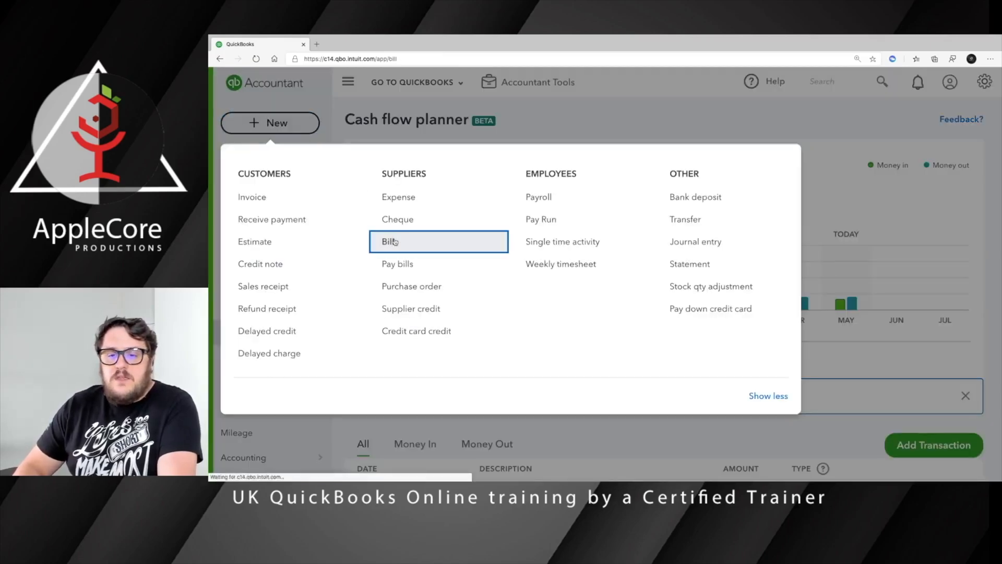
left_click(389, 241)
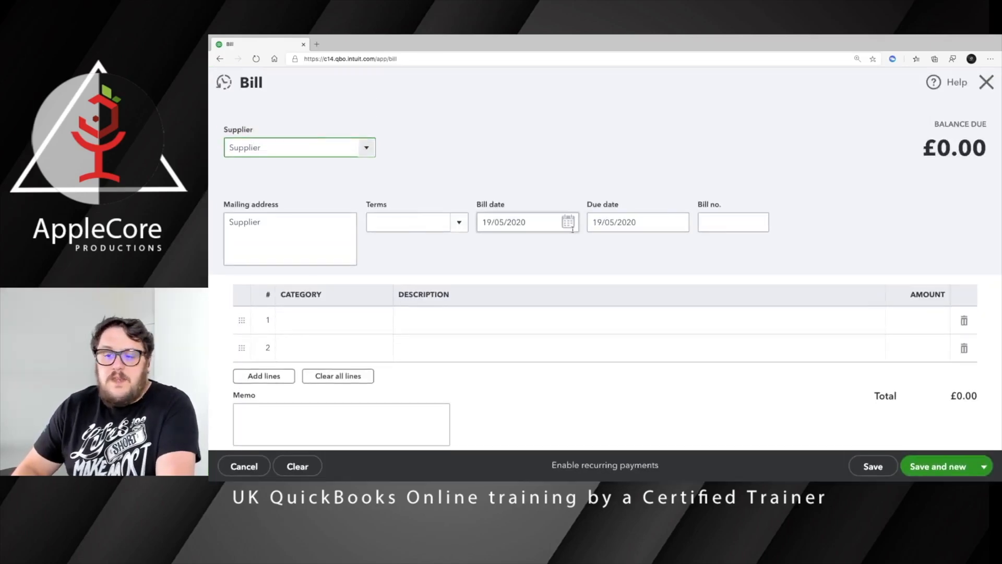
left_click(679, 224)
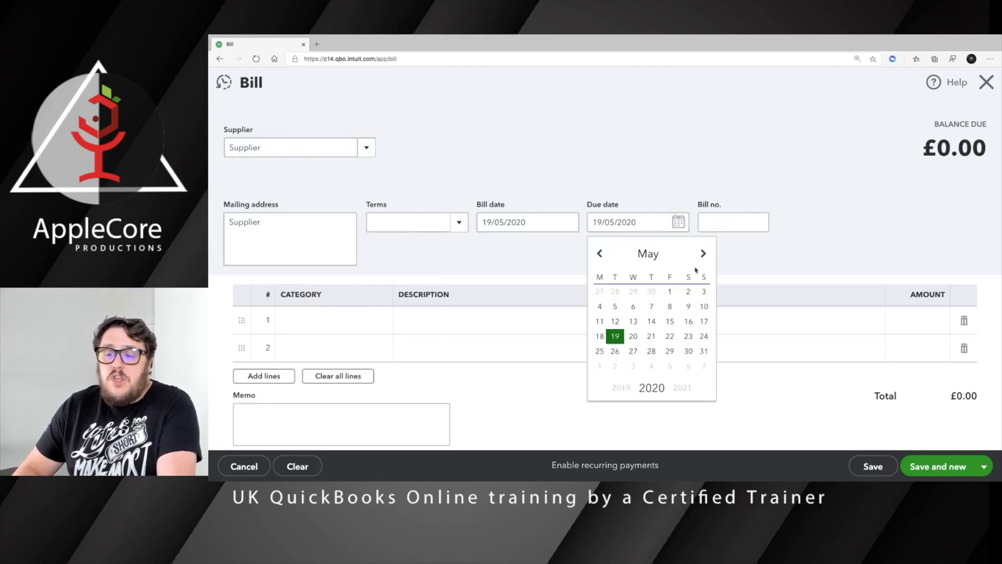
left_click(704, 253)
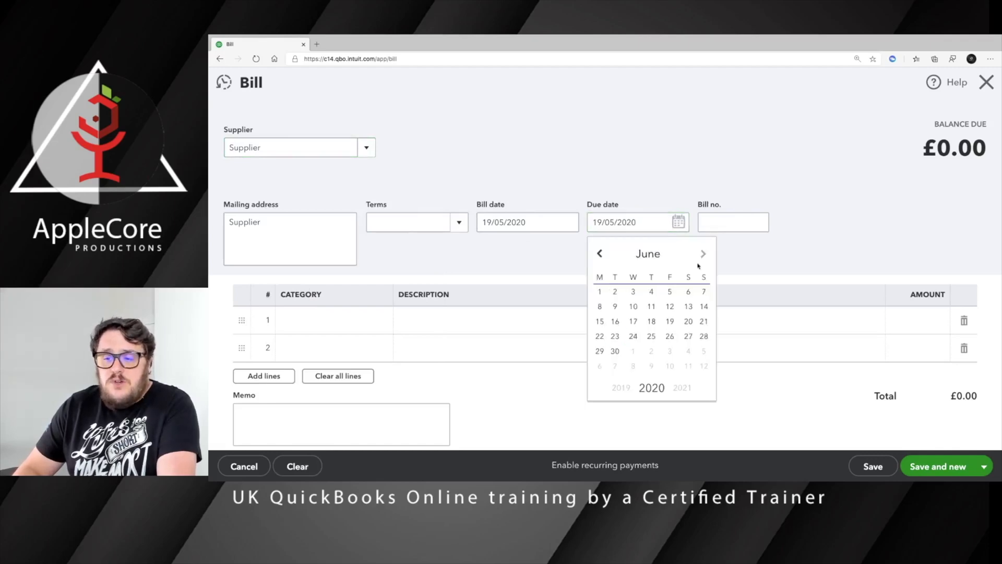
left_click(648, 336)
Step: Add a Purchases line of 3,000.00 to the bill, and save and close it
left_click(460, 321)
left_click(316, 275)
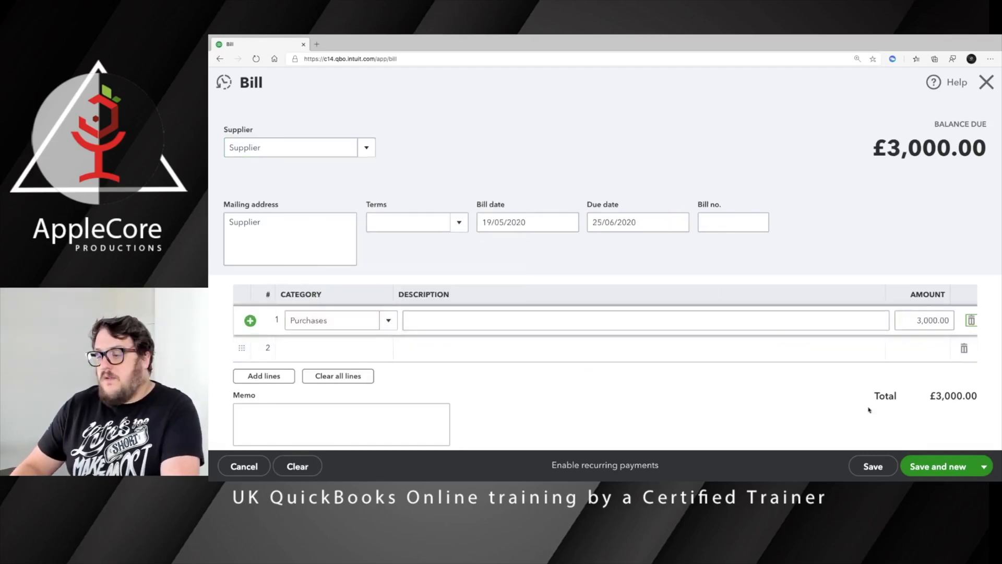
left_click(984, 467)
left_click(934, 444)
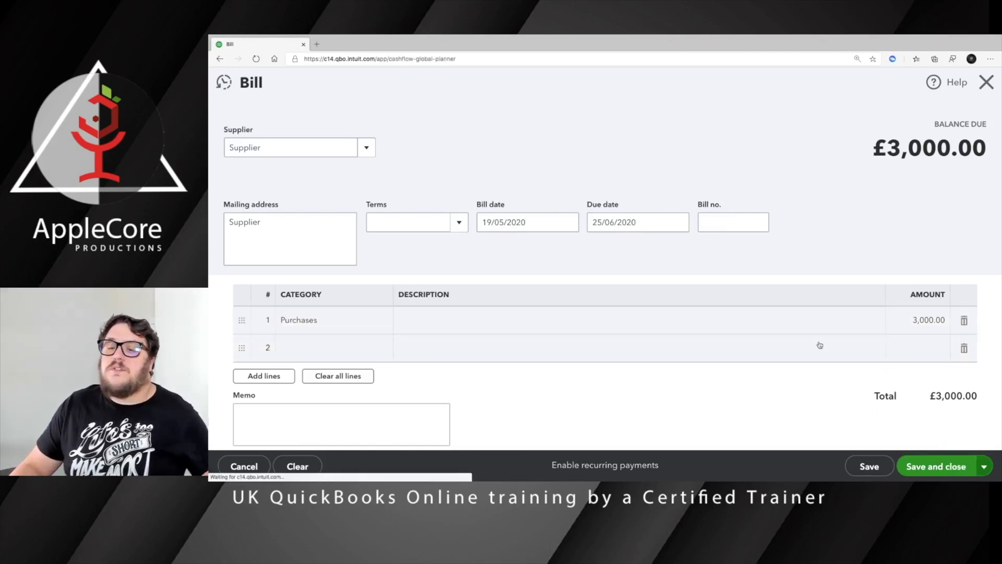
Step: Reopen the Cash flow planner to examine the effect of the invoice and bill on the June forecast
left_click(254, 316)
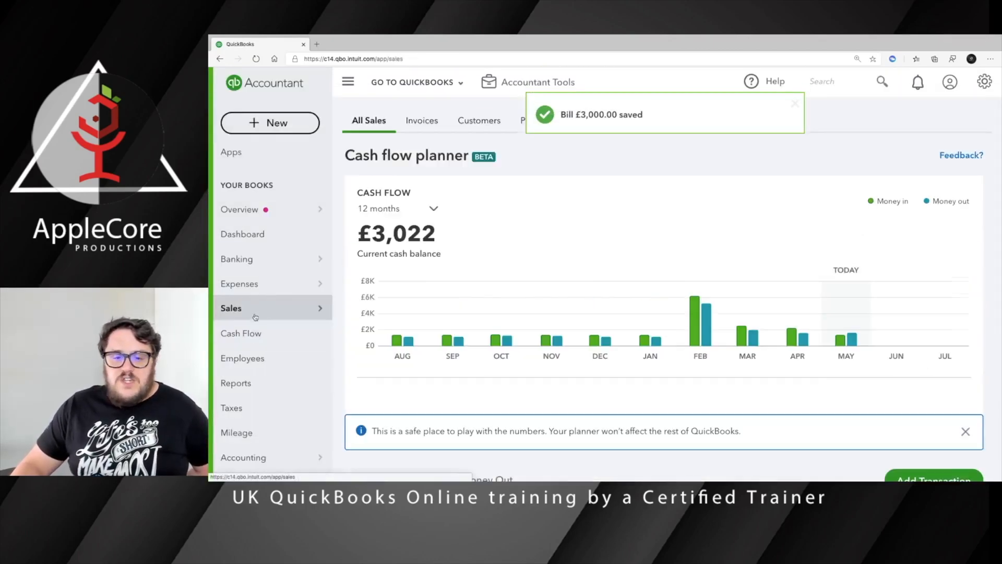
left_click(261, 335)
scroll(766, 313, "up", 1)
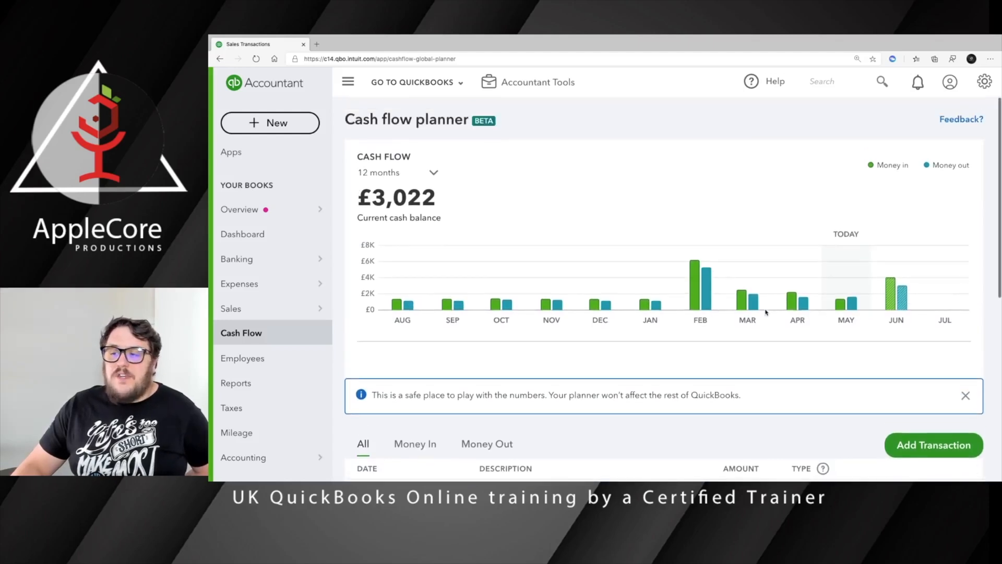
Step: Examine the June projection, the upcoming invoice and bill, and the forecast closing balance
mouse_move(894, 300)
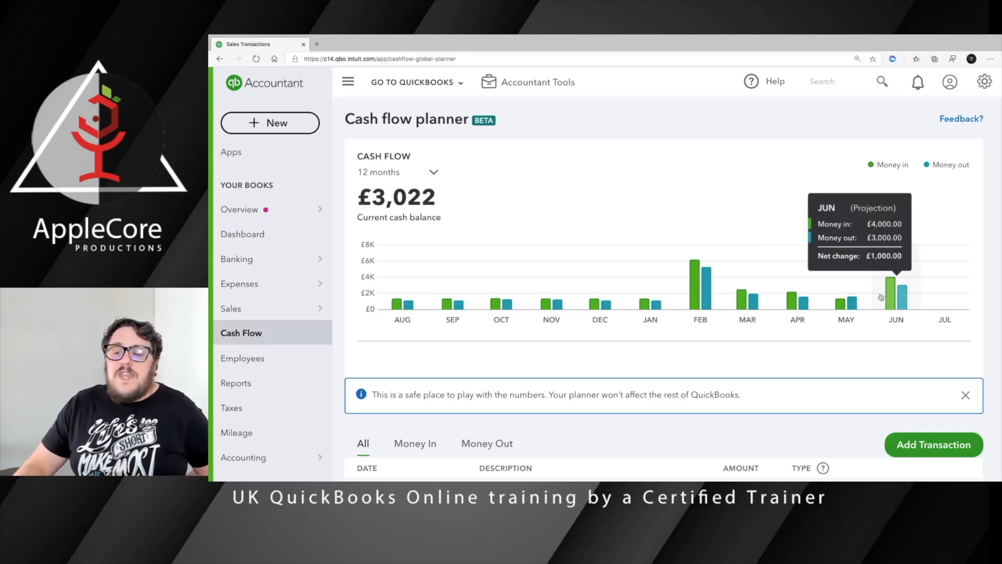
scroll(780, 278, "down", 1)
scroll(780, 277, "down", 4)
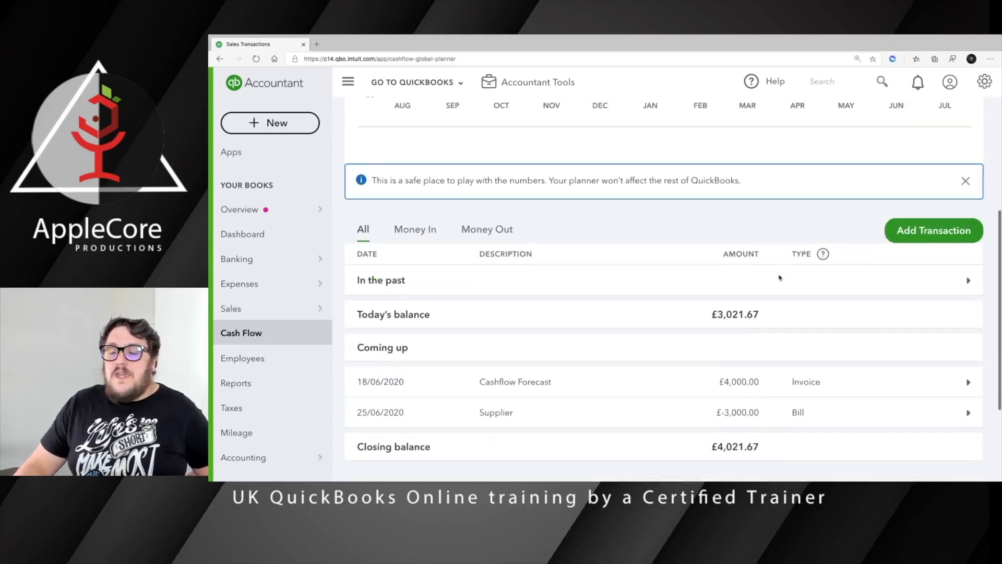
scroll(780, 278, "down", 2)
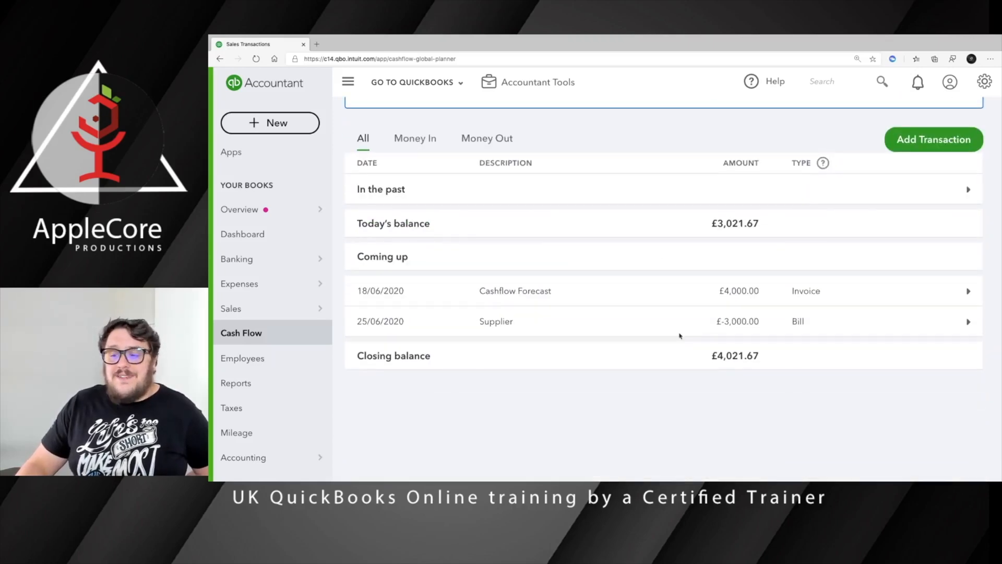
left_click_drag(716, 356, 765, 359)
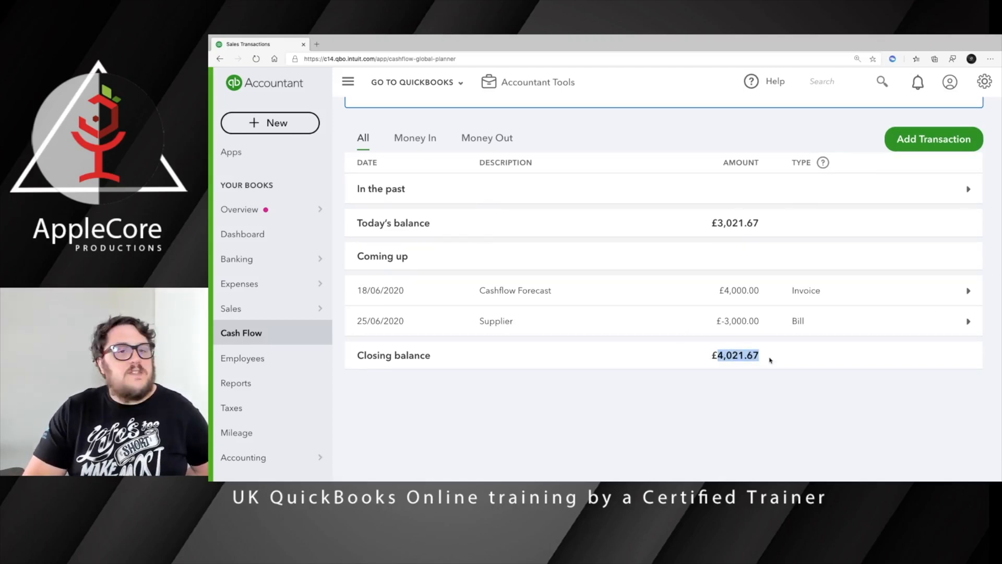
Step: Start a new planned transaction in the cash flow planner dated 30/06/2020
scroll(770, 360, "up", 2)
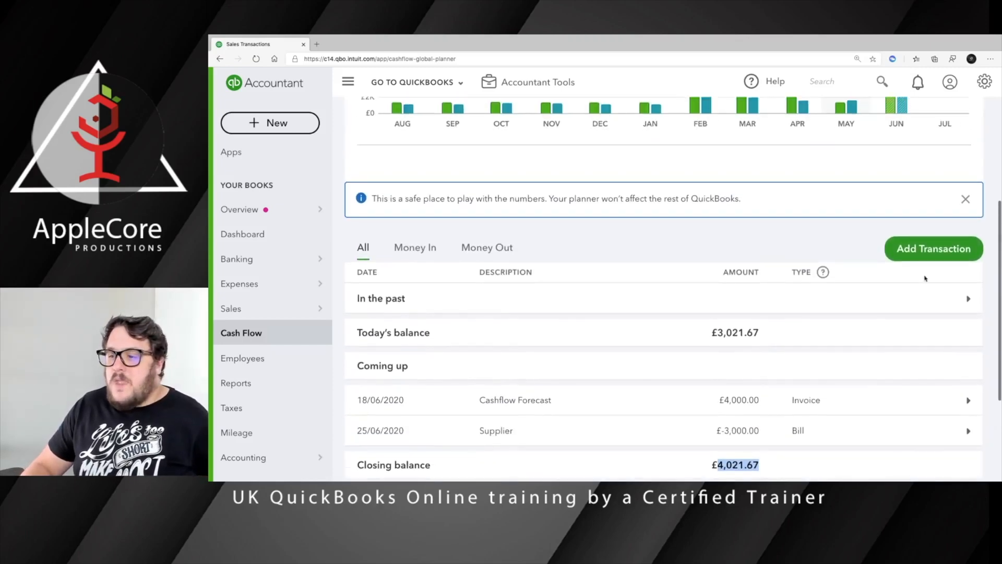
left_click(943, 249)
left_click(554, 391)
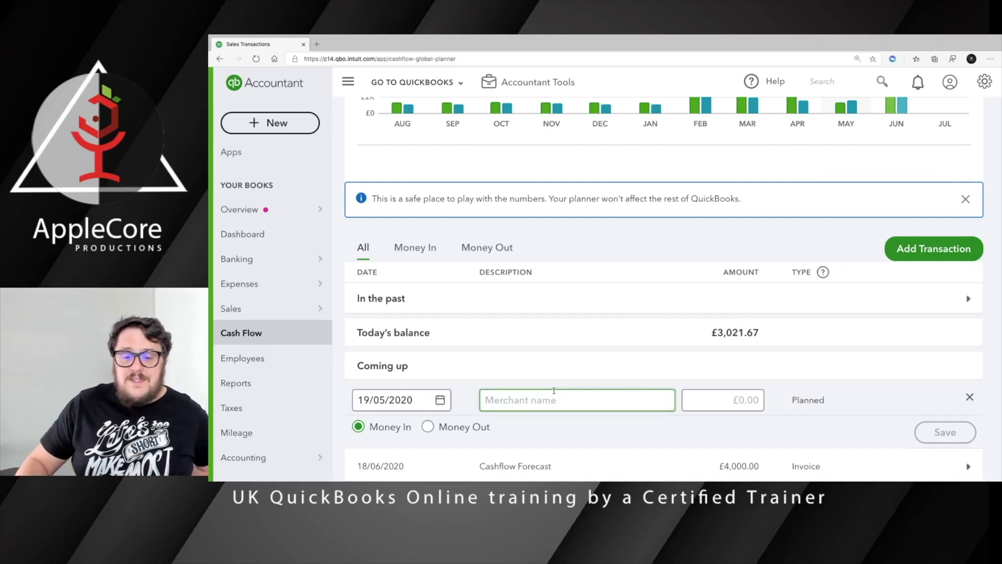
left_click(402, 400)
left_click(488, 238)
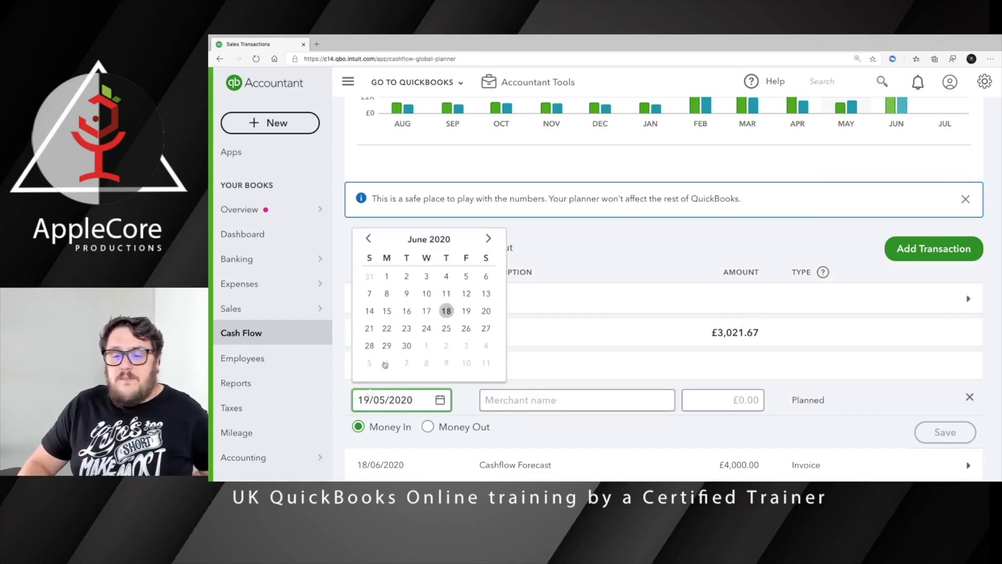
left_click(406, 345)
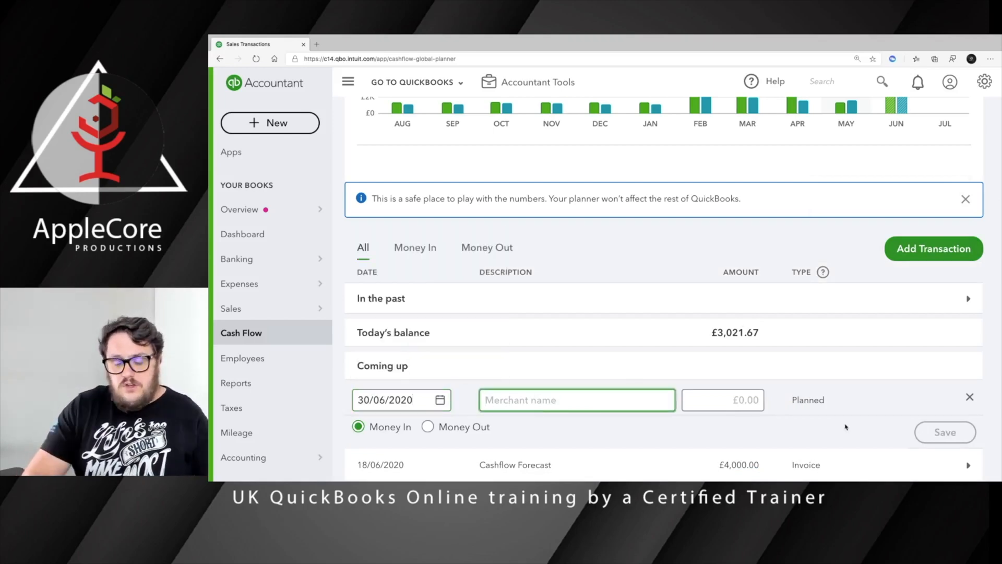
Step: Name the planned transaction "New Member of Staff", set its amount to 2500 as Money Out, and save it
type("New Member of Staff")
key("Tab")
type("2500")
key("Tab")
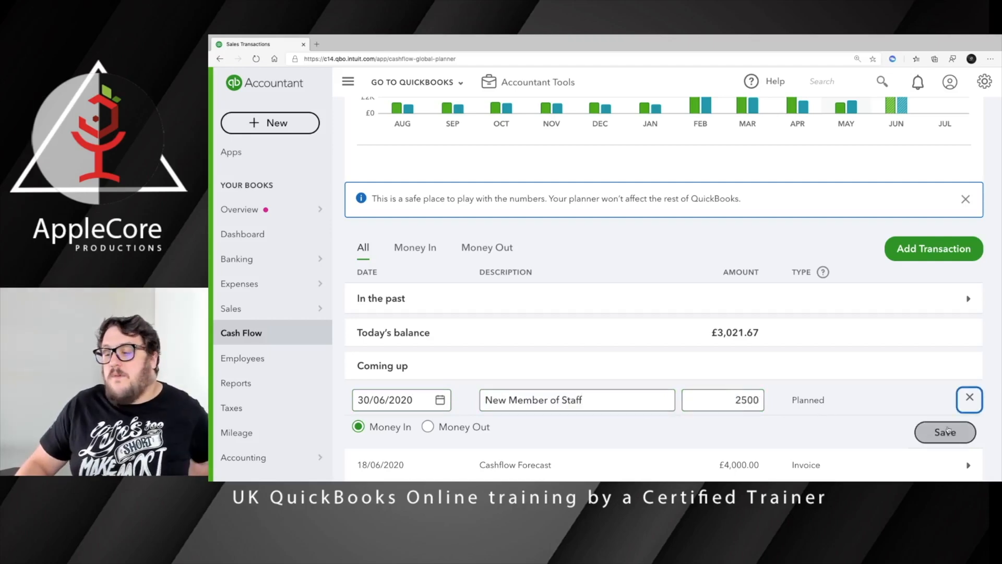
scroll(489, 416, "up", 1)
left_click(440, 425)
left_click(428, 429)
scroll(960, 378, "down", 2)
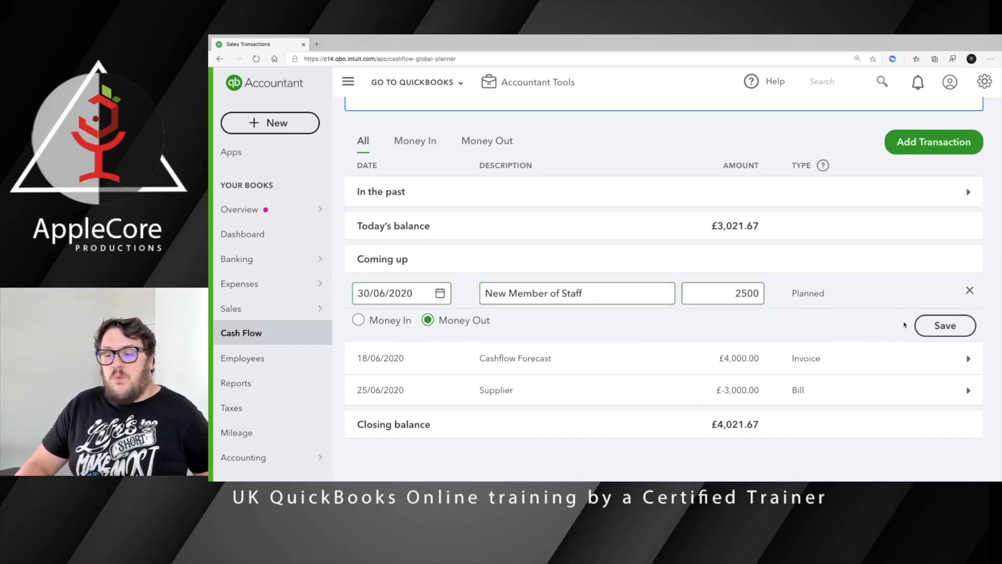
left_click(958, 324)
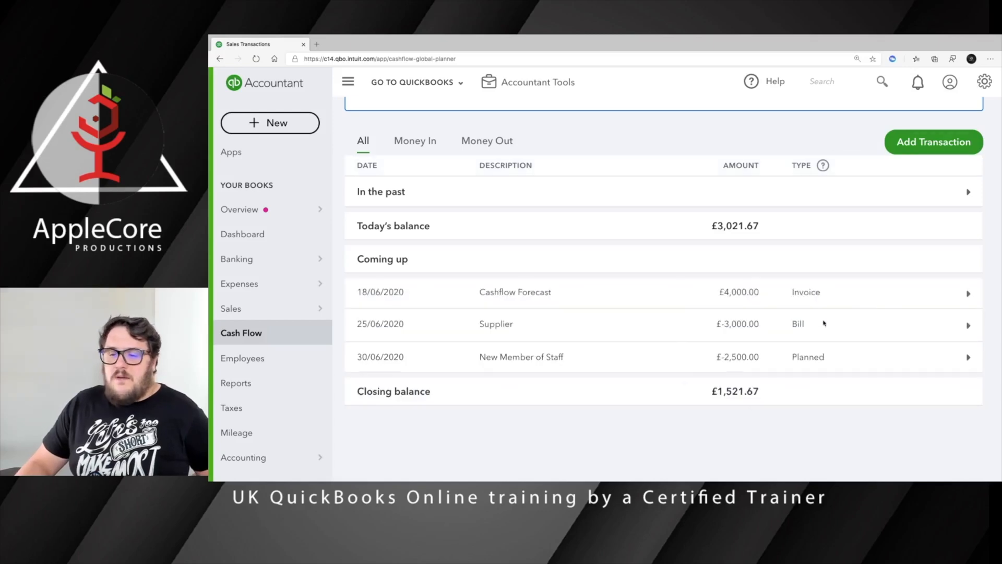
Step: Examine the June bars in the cash flow chart and the upcoming transactions with the planned staff cost included
scroll(812, 334, "up", 5)
mouse_move(904, 219)
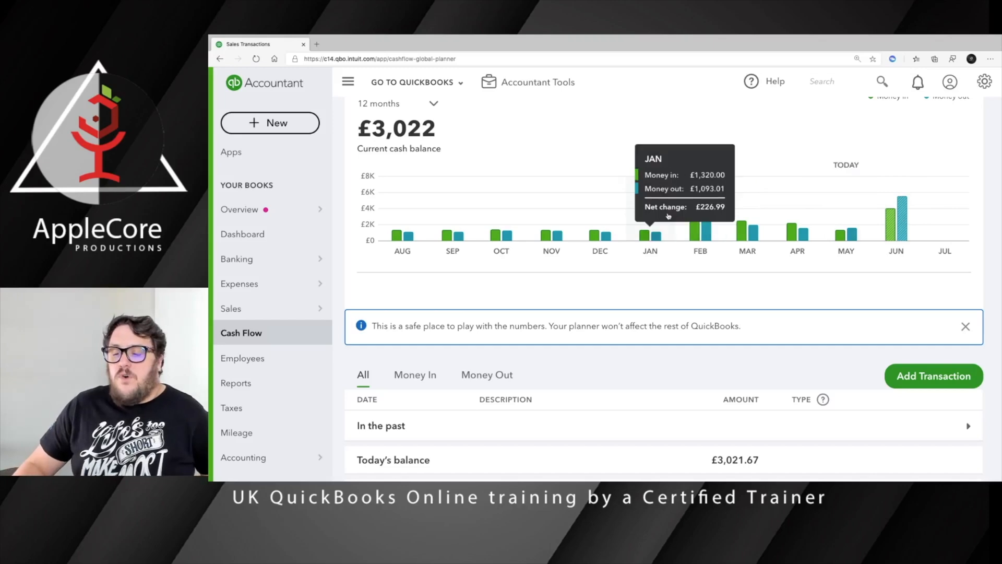
scroll(669, 216, "down", 4)
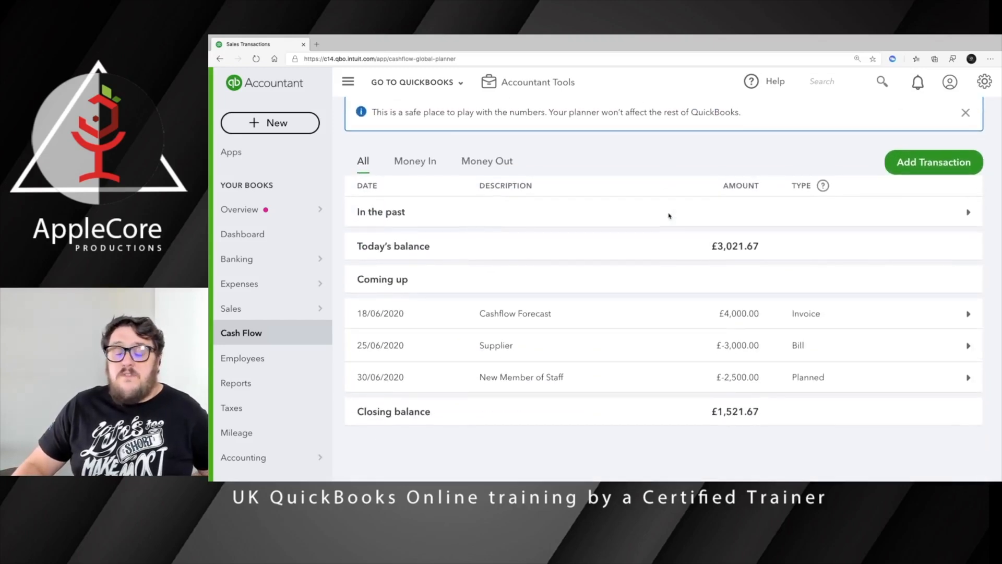
scroll(670, 215, "up", 2)
scroll(669, 215, "down", 2)
scroll(729, 226, "up", 3)
scroll(756, 231, "down", 2)
Step: Expand the New Member of Staff entry to view its details, and check the June projection's net change
left_click(816, 398)
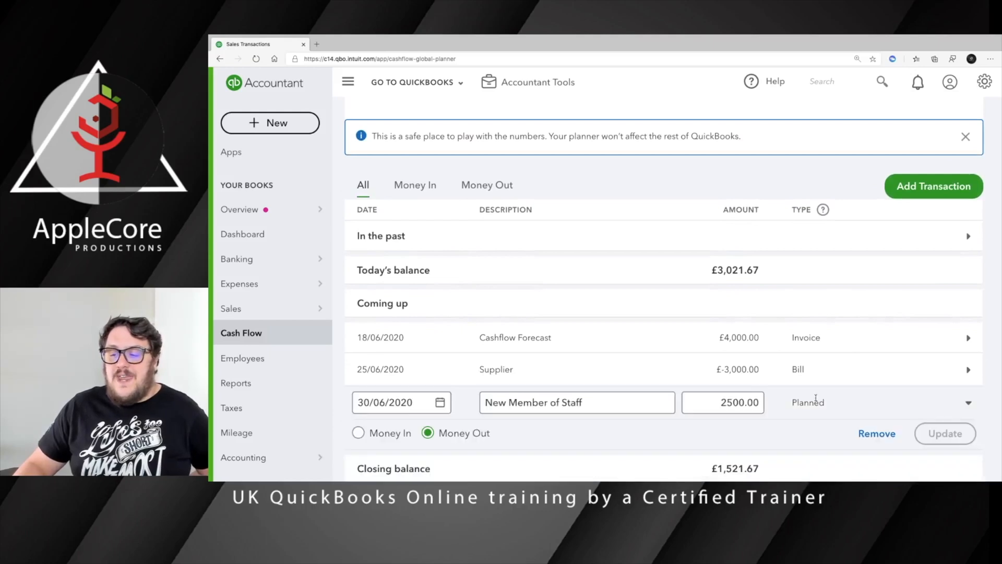
scroll(843, 366, "up", 3)
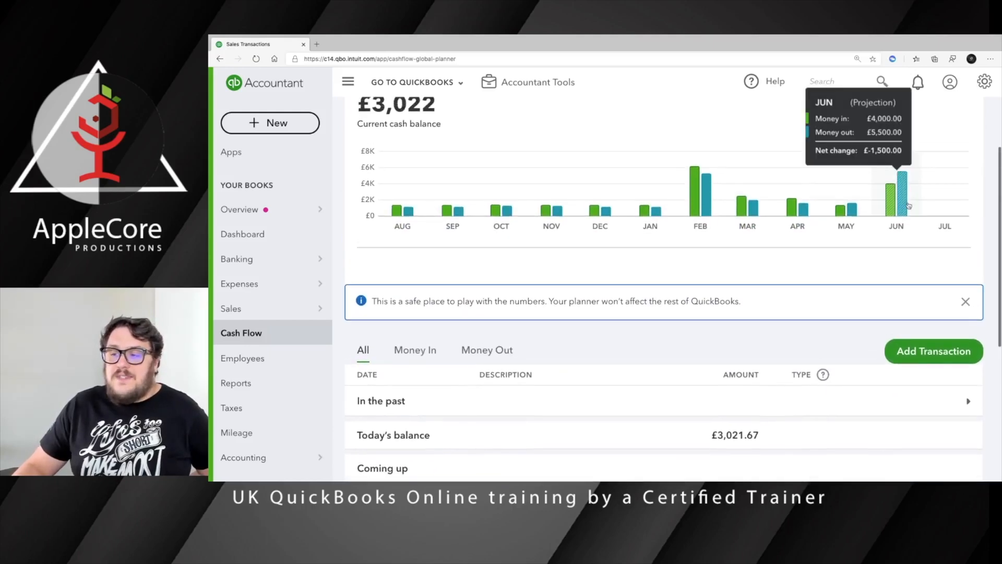
scroll(821, 226, "down", 5)
scroll(389, 212, "up", 2)
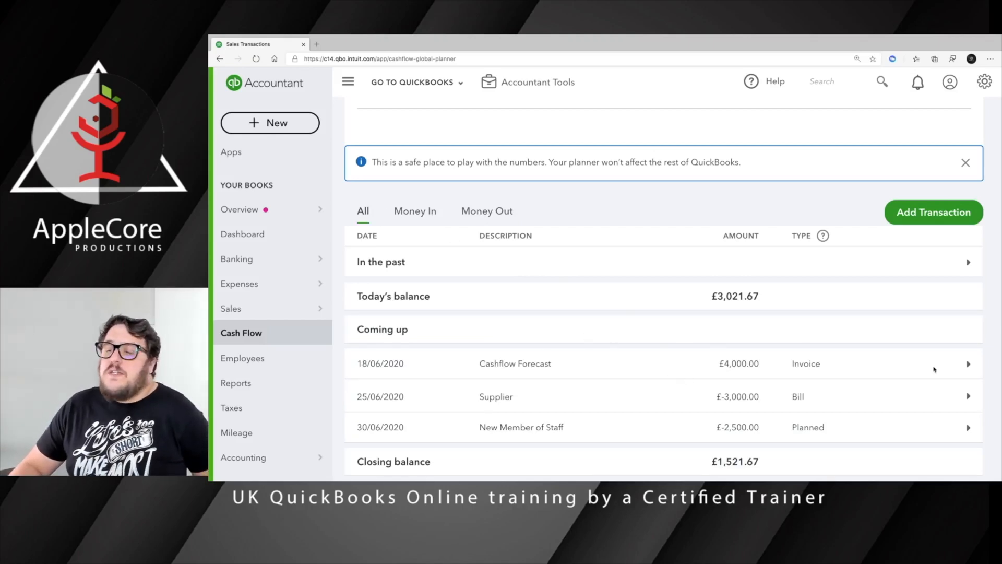
Step: Remove the Cashflow Forecast invoice dated 18/06/2020 from the planner
left_click(969, 364)
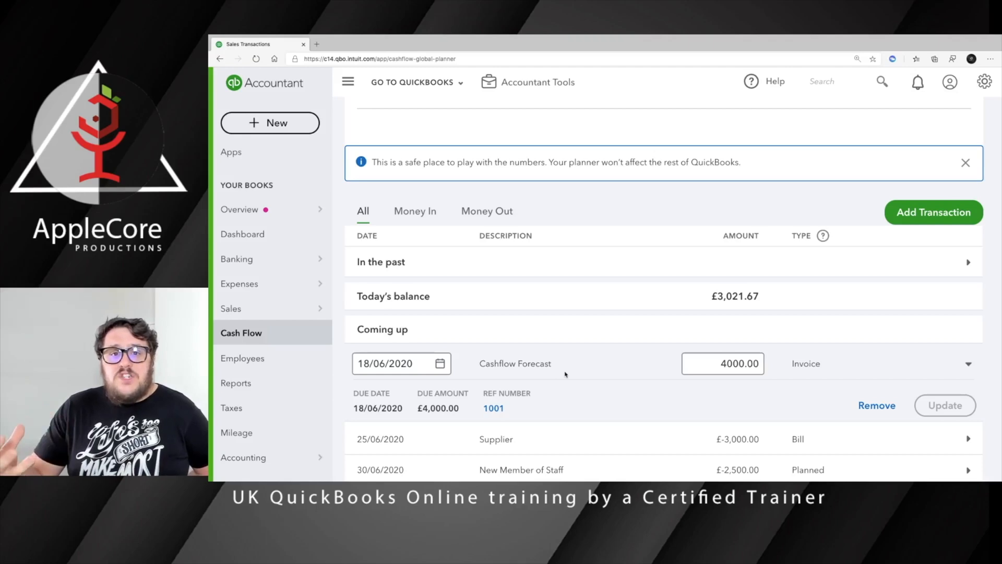
left_click(876, 407)
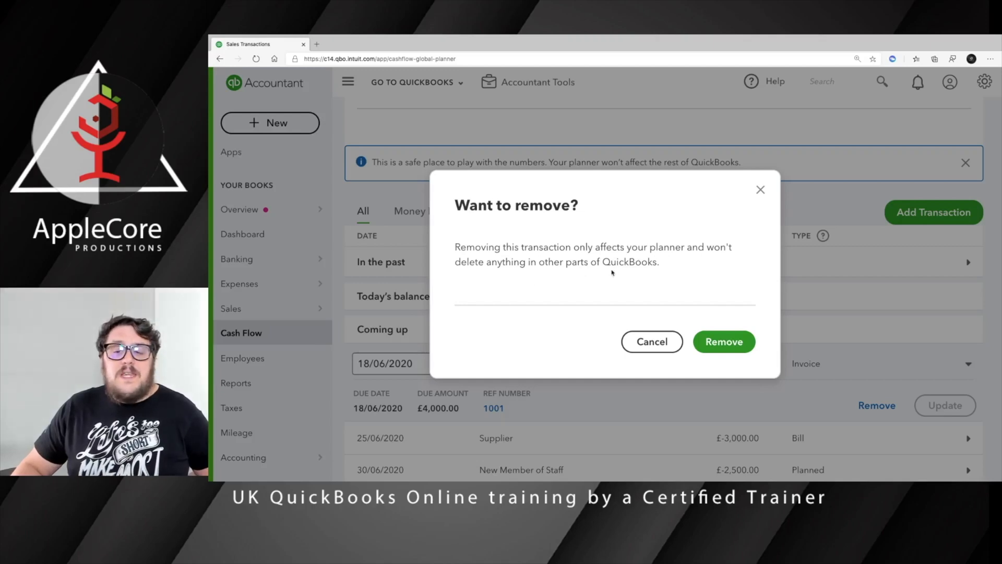
left_click(726, 342)
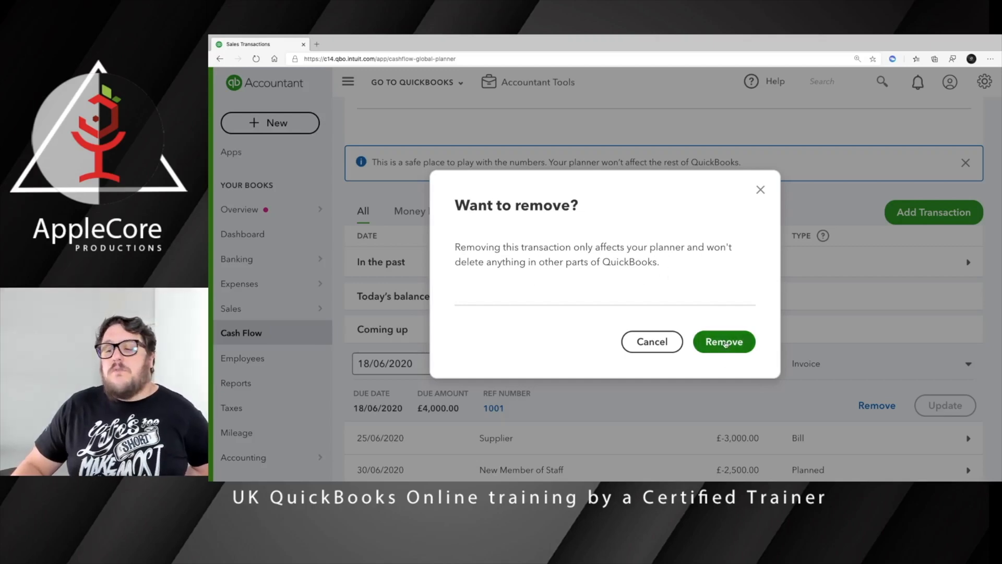
Step: Review the June projection, remaining upcoming transactions and closing balance without the Cashflow Forecast invoice
scroll(693, 328, "up", 4)
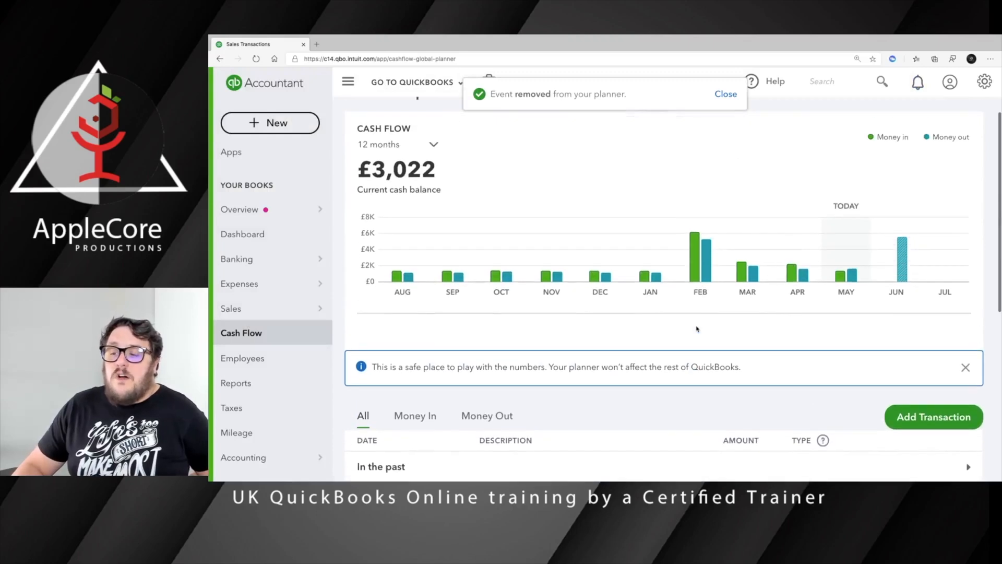
scroll(847, 303, "down", 6)
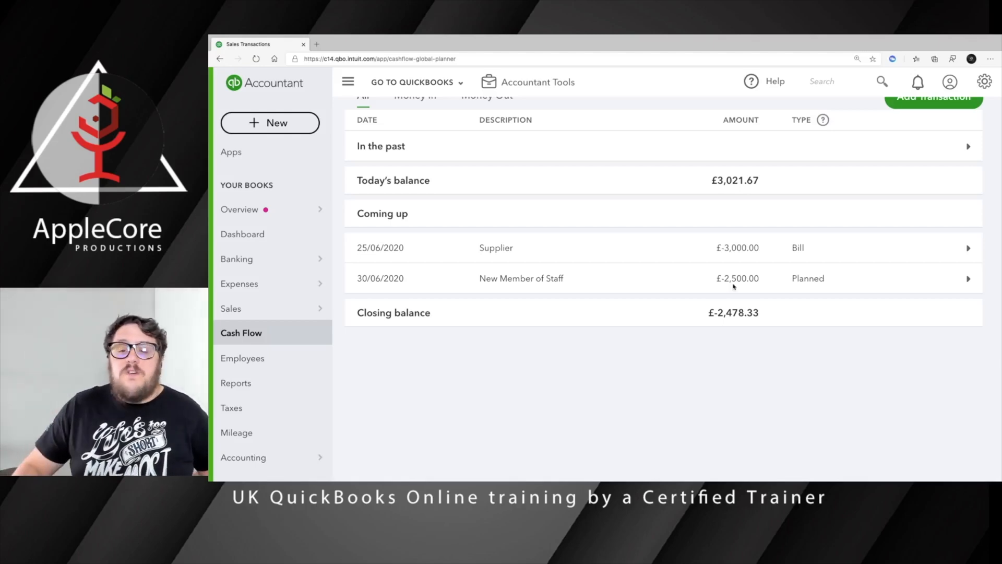
scroll(767, 248, "up", 6)
mouse_move(899, 292)
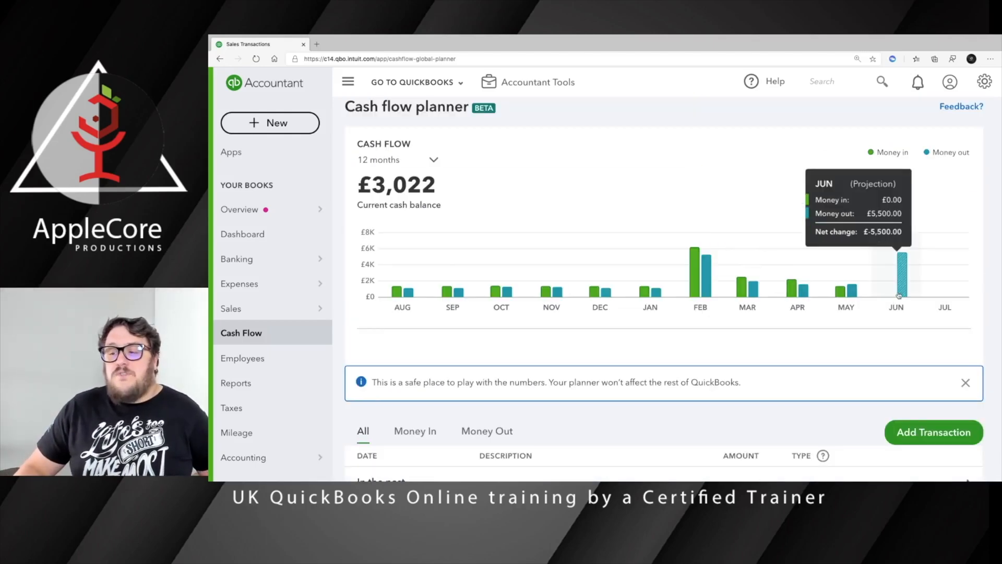
scroll(595, 360, "down", 5)
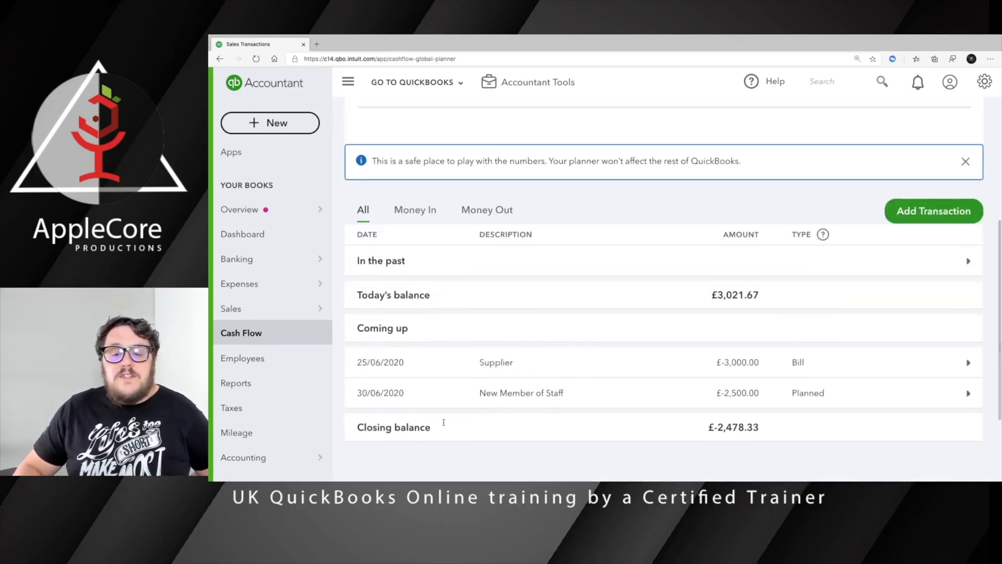